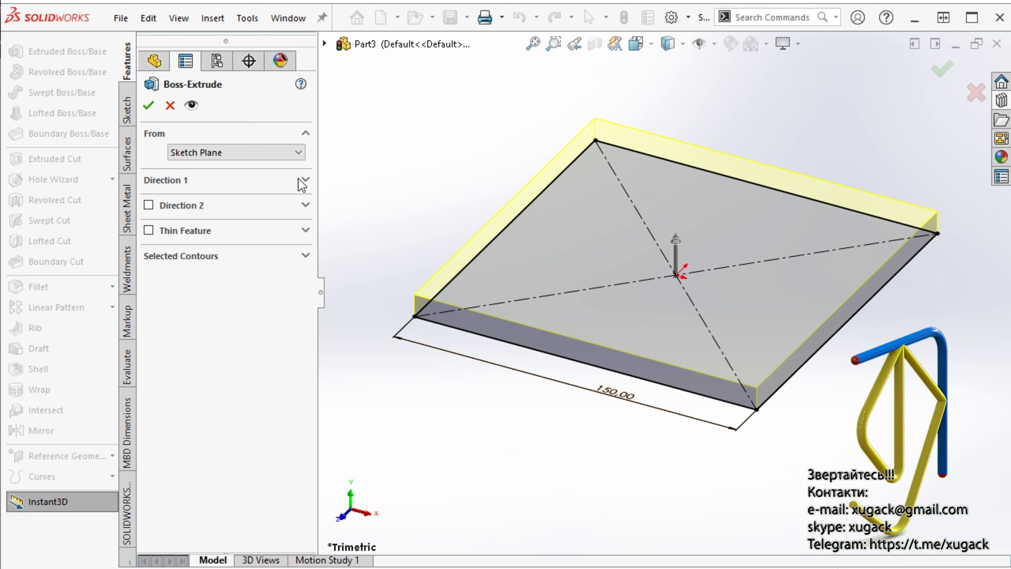
- Extrude the 150 mm square sketch Blind 10 mm, reversed so the plate grows downward
{"action": "left_click", "coordinate": [304, 180]}
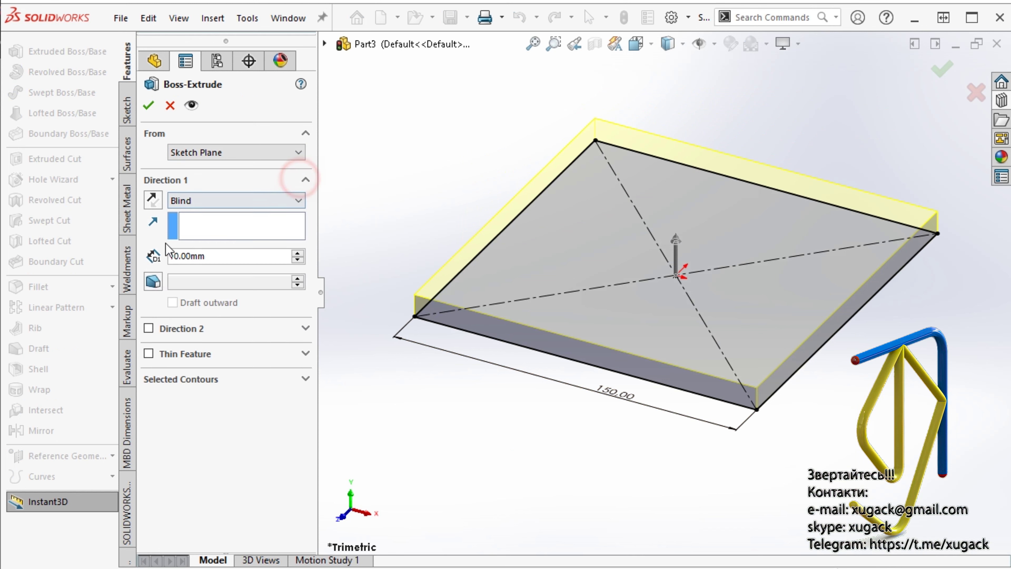
{"action": "left_click", "coordinate": [160, 198]}
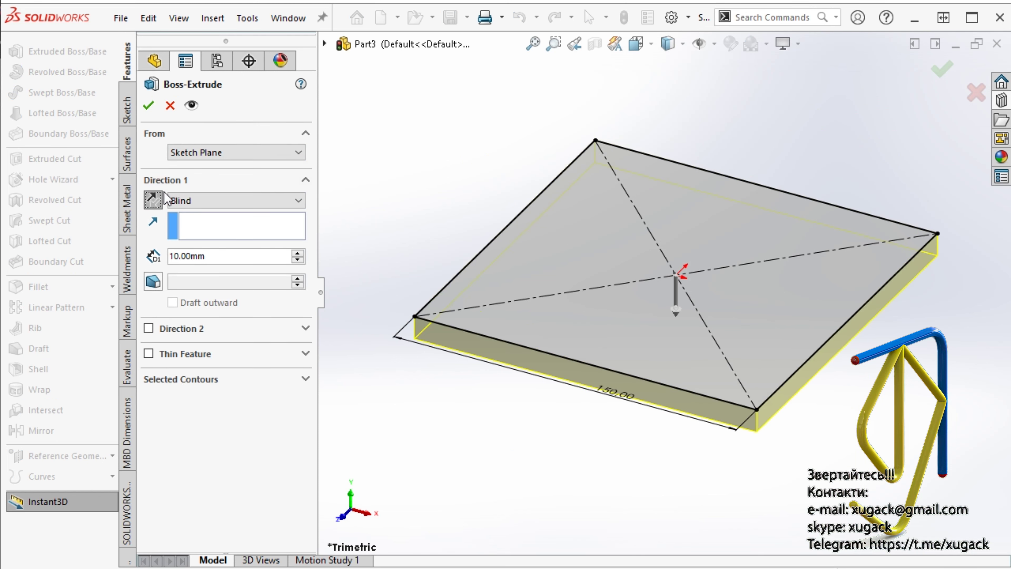
{"action": "left_click", "coordinate": [148, 105]}
- Sketch a 110 mm circle at the plate origin, extrude it, and offset a circle 10 mm inward on top
{"action": "left_click", "coordinate": [700, 323]}
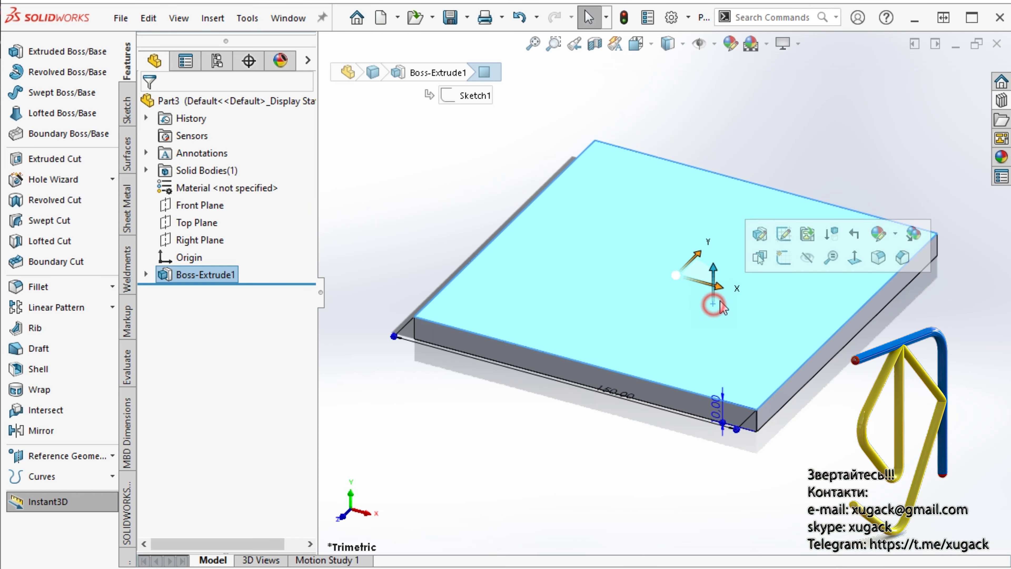
{"action": "left_click", "coordinate": [780, 256]}
{"action": "left_click", "coordinate": [661, 289]}
{"action": "left_click", "coordinate": [772, 289]}
{"action": "left_click", "coordinate": [912, 317]}
{"action": "type", "text": "11"}
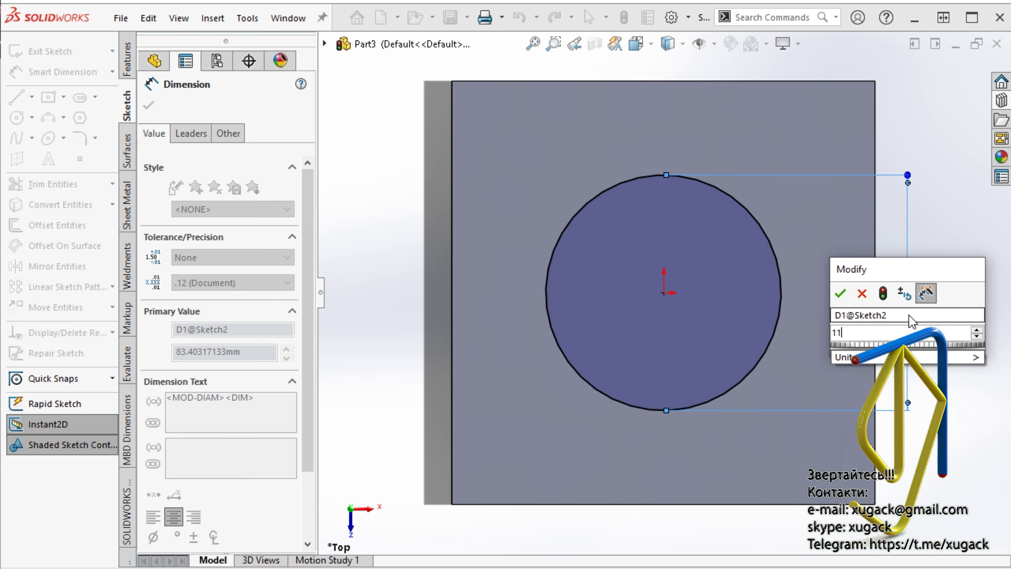
{"action": "type", "text": "0"}
{"action": "key", "text": "Return"}
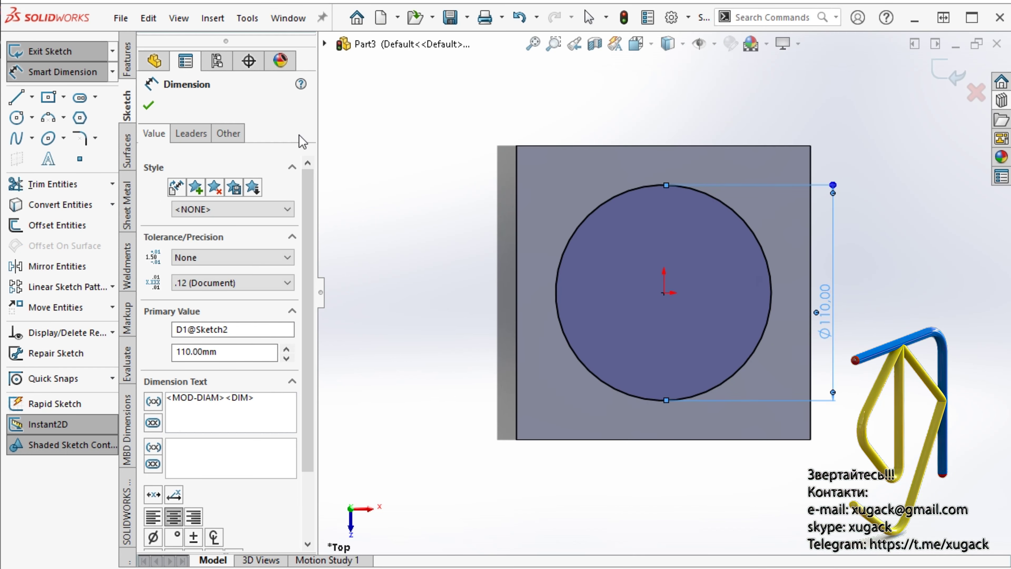
{"action": "left_click", "coordinate": [148, 105]}
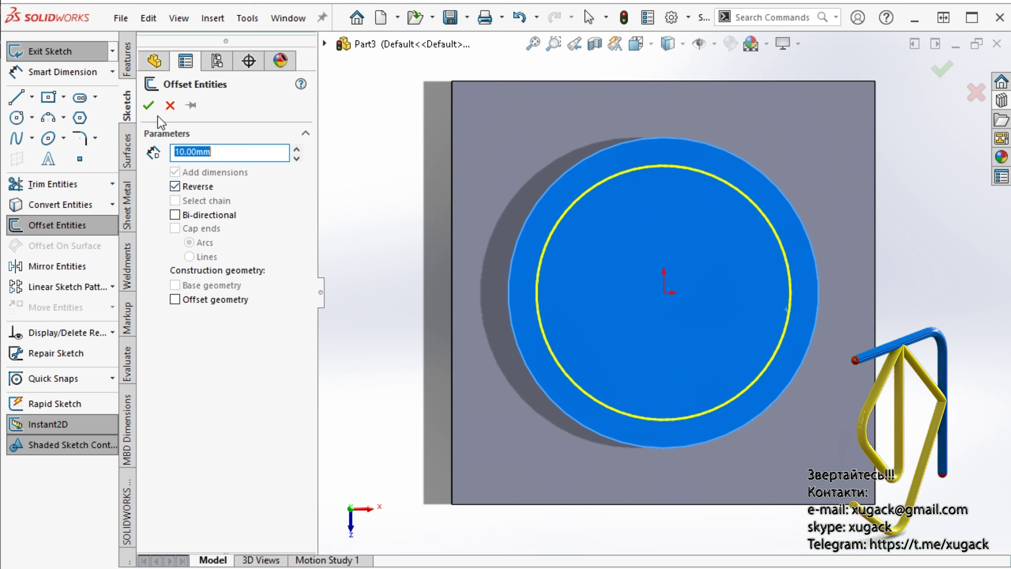
{"action": "left_click", "coordinate": [128, 61]}
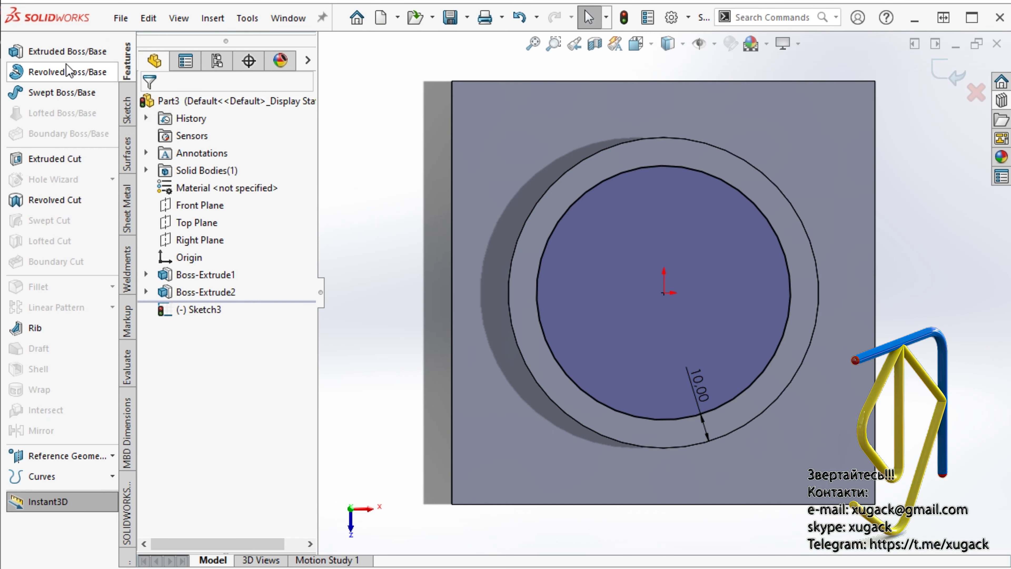
- Extrude the inner offset circle 10 mm with a 60° draft to form the cone boss
{"action": "left_click", "coordinate": [67, 51]}
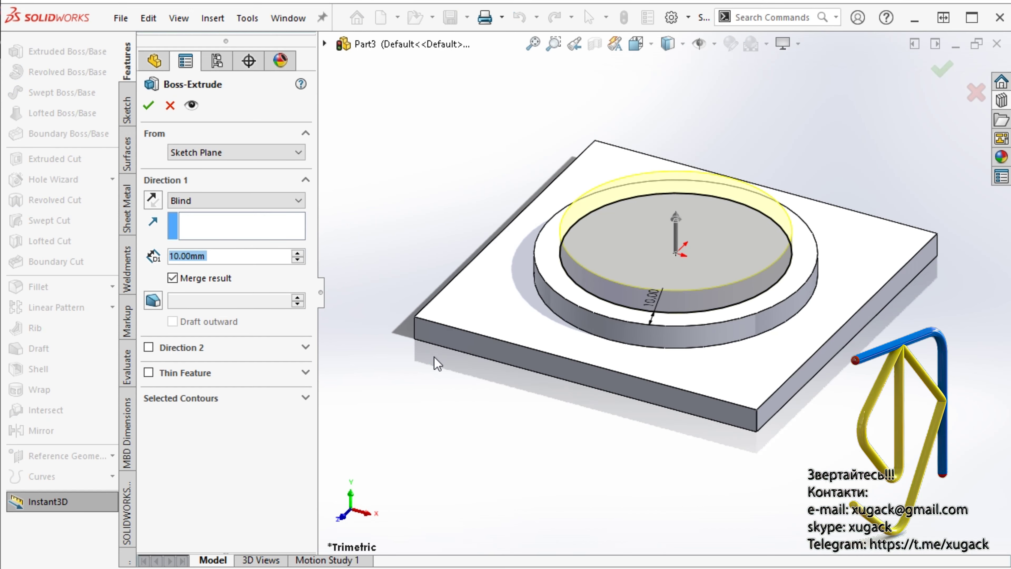
{"action": "left_click", "coordinate": [153, 300]}
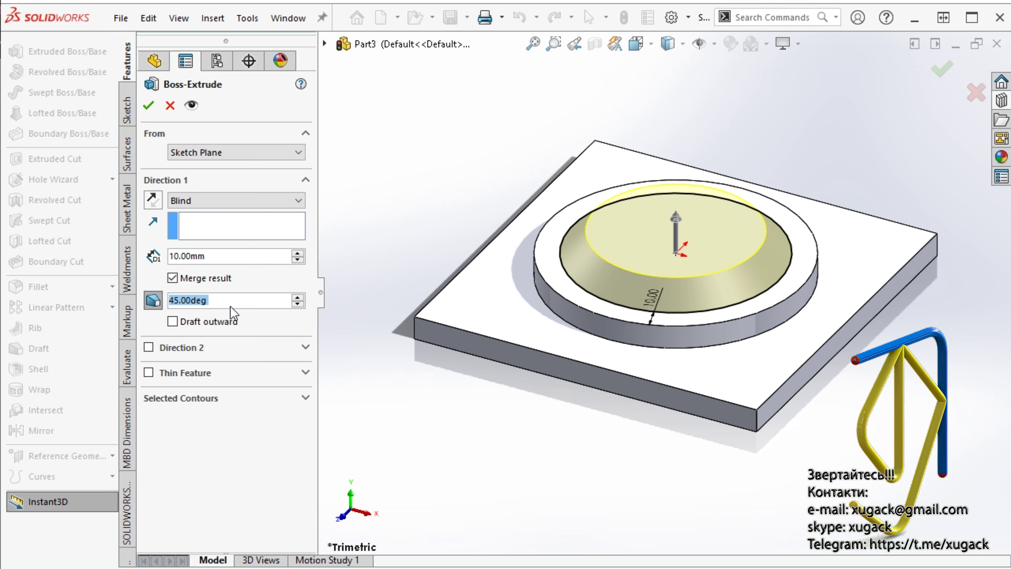
{"action": "type", "text": "60"}
{"action": "key", "text": "Return"}
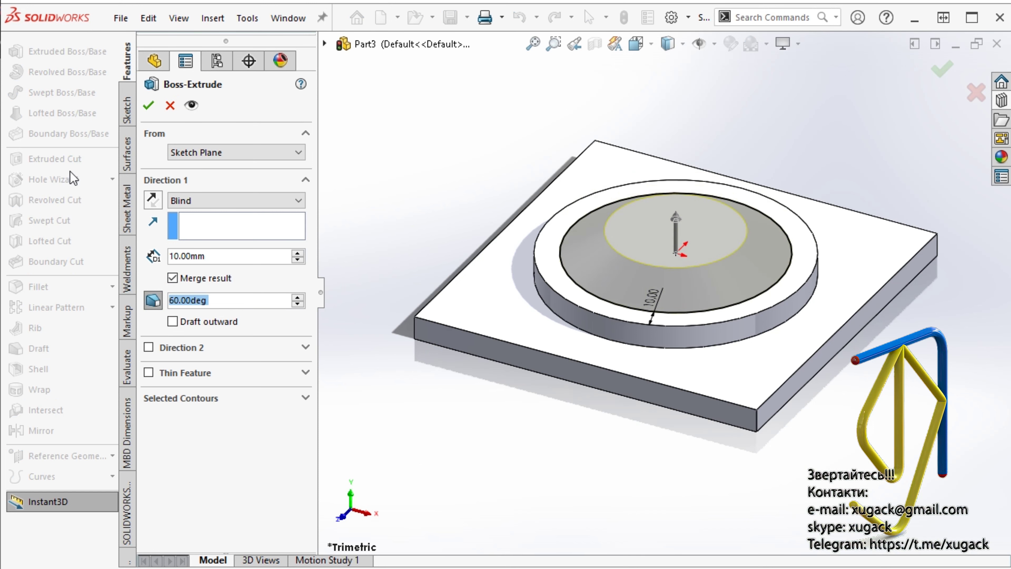
{"action": "left_click", "coordinate": [148, 105]}
{"action": "left_click", "coordinate": [474, 499]}
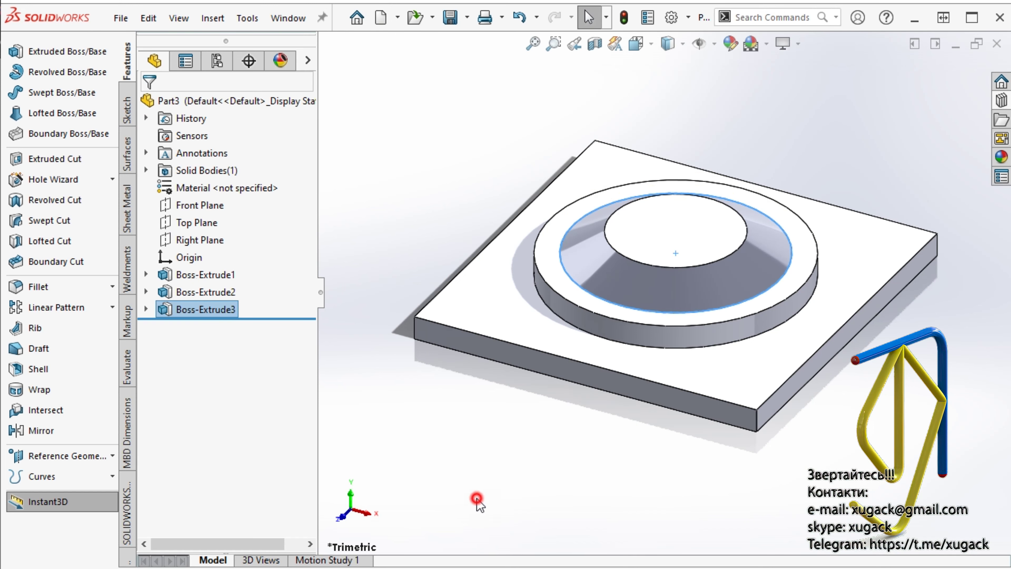
{"action": "key", "text": "z"}
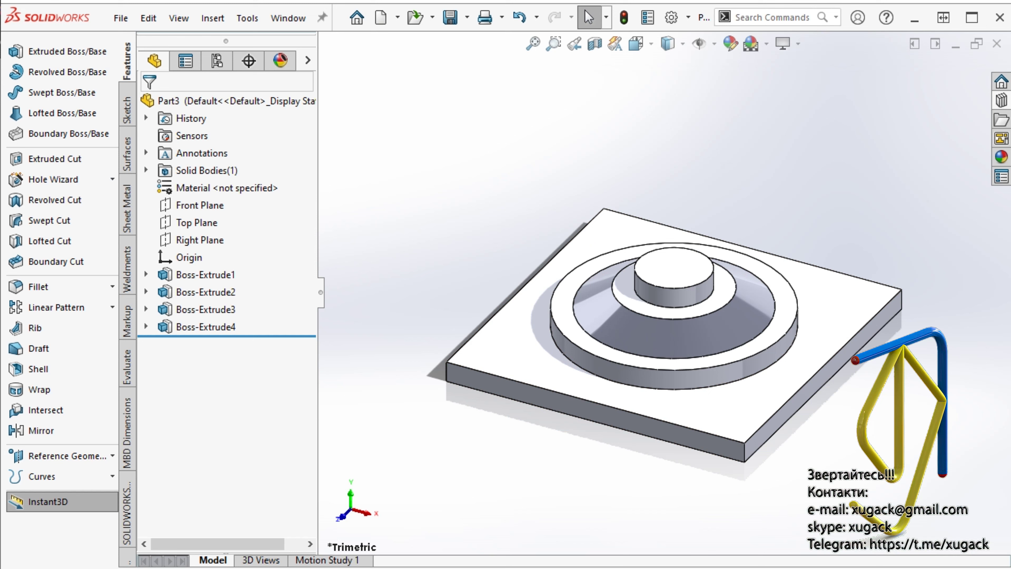
- Select the four circular boss edges for a Fillet with a 3 mm radius
{"action": "left_click", "coordinate": [65, 286]}
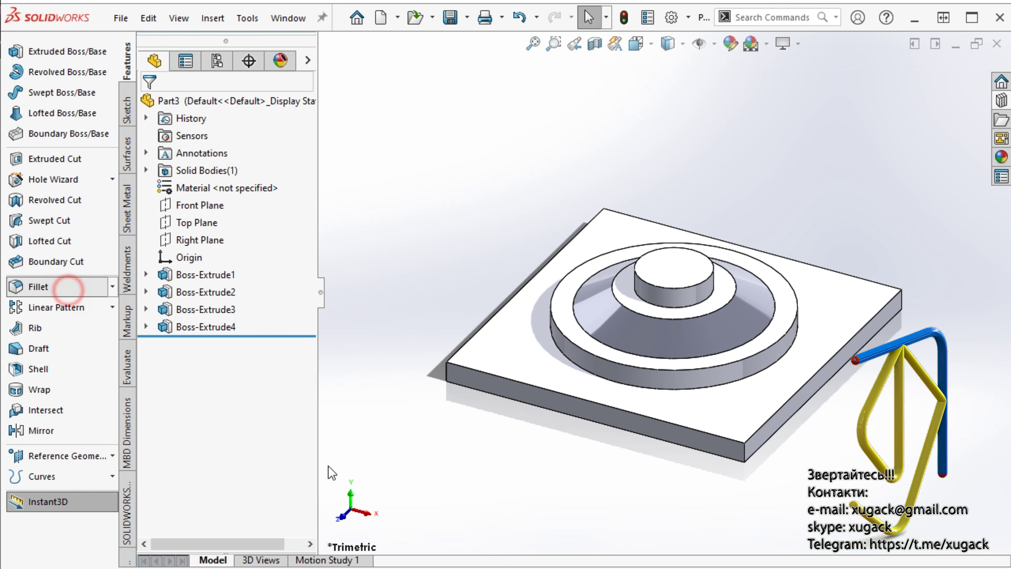
{"action": "scroll", "coordinate": [780, 425], "scroll_direction": "down", "scroll_amount": 4}
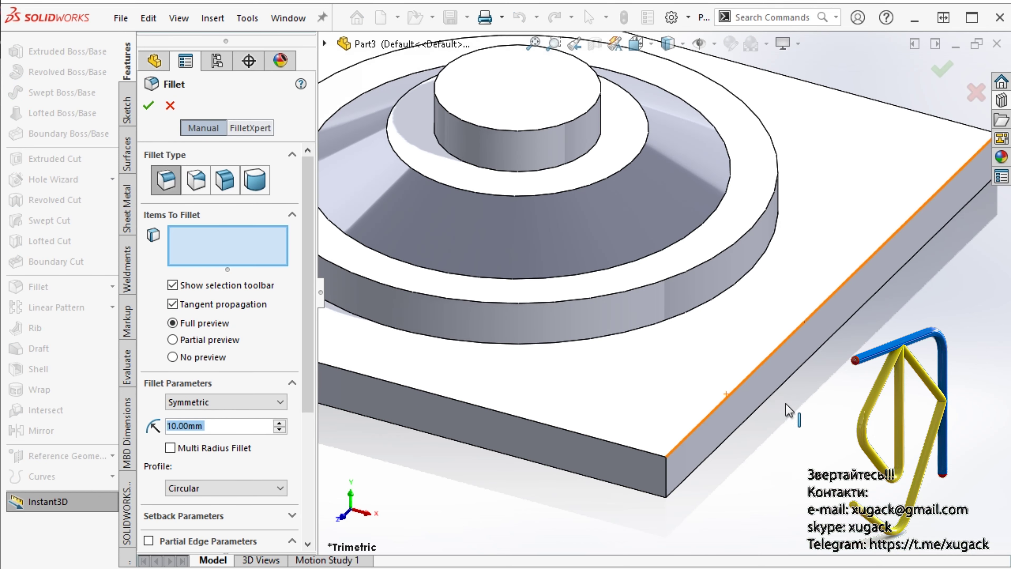
{"action": "left_click", "coordinate": [732, 299]}
{"action": "left_click", "coordinate": [713, 225]}
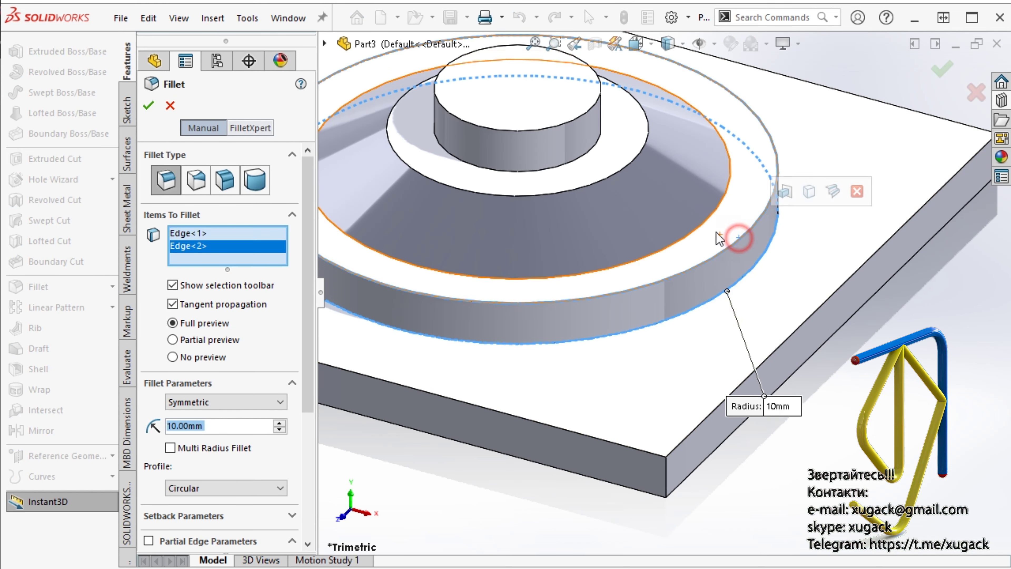
{"action": "left_click", "coordinate": [713, 226]}
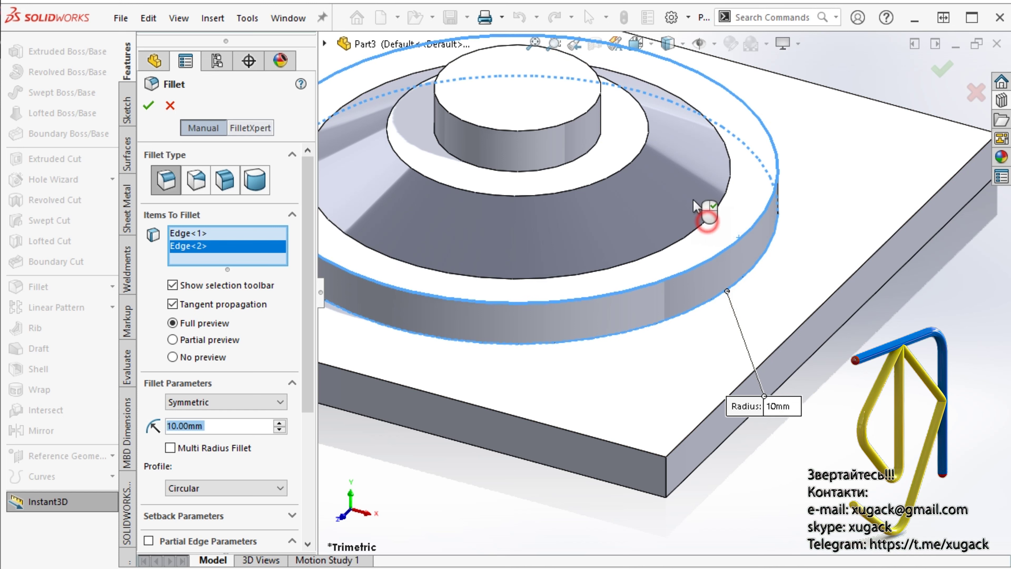
{"action": "left_click", "coordinate": [639, 155]}
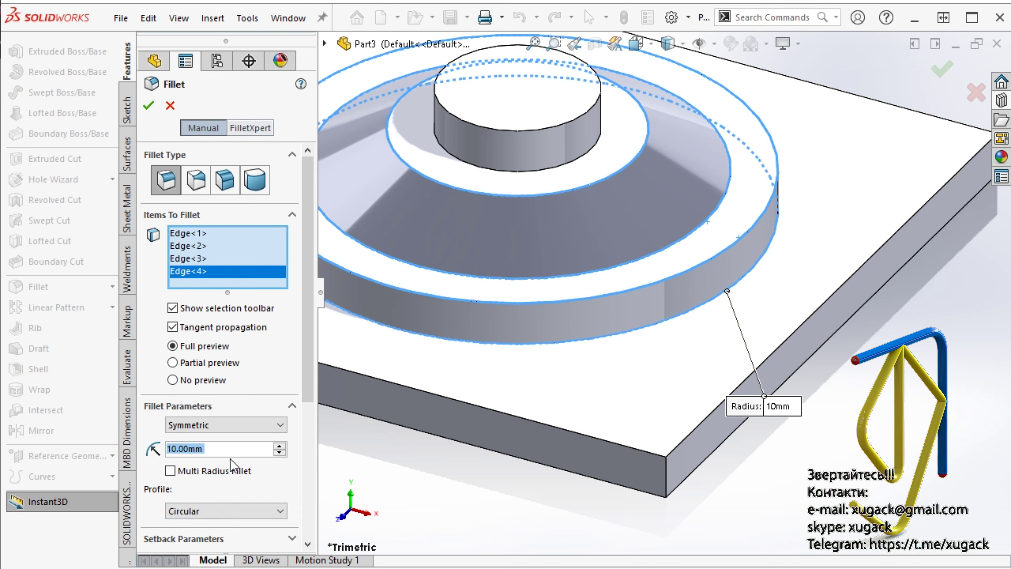
{"action": "type", "text": "3"}
{"action": "key", "text": "Return"}
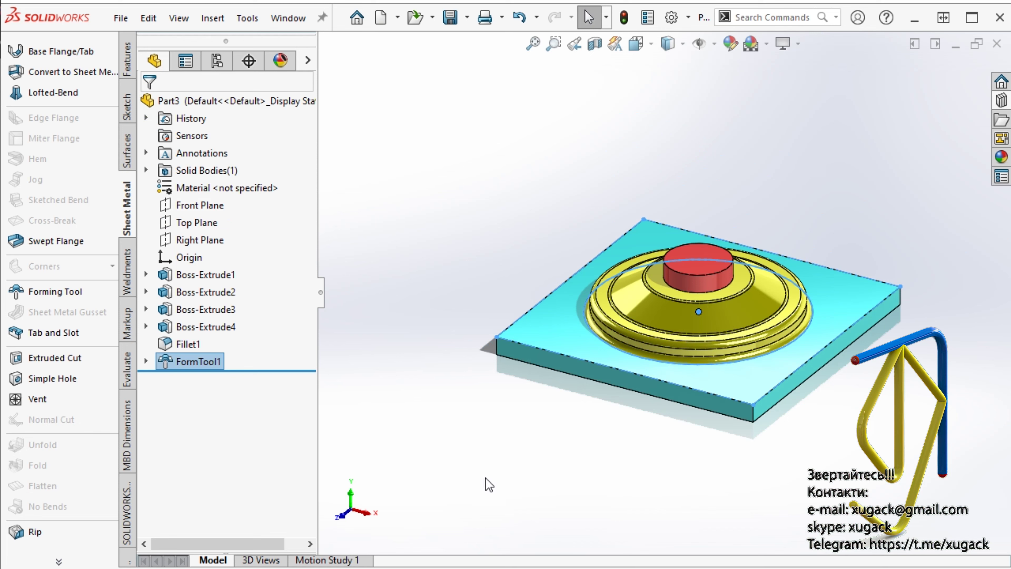
- Orbit the finished forming tool part and open the save options
{"action": "mouse_move", "coordinate": [529, 497]}
{"action": "middle_mouse_down"}
{"action": "mouse_move", "coordinate": [514, 452]}
{"action": "mouse_move", "coordinate": [643, 495]}
{"action": "mouse_move", "coordinate": [551, 423]}
{"action": "mouse_move", "coordinate": [550, 471]}
{"action": "middle_mouse_up"}
{"action": "left_click", "coordinate": [468, 19]}
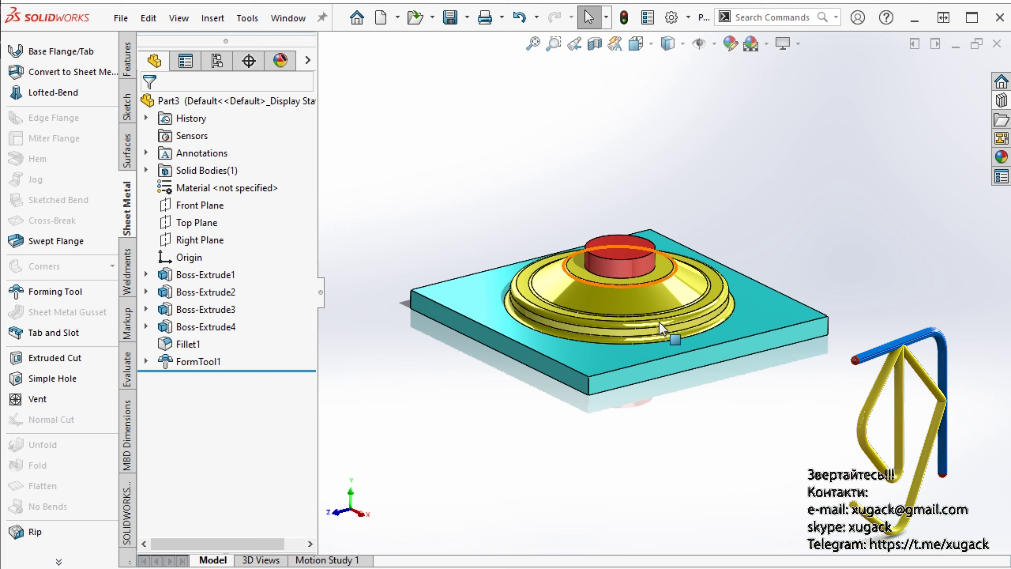
{"action": "middle_click_drag", "start_coordinate": [668, 327], "coordinate": [463, 180]}
- Switch to the Part2 plate document, cancelling an accidental forming tool setup
{"action": "left_click", "coordinate": [289, 18]}
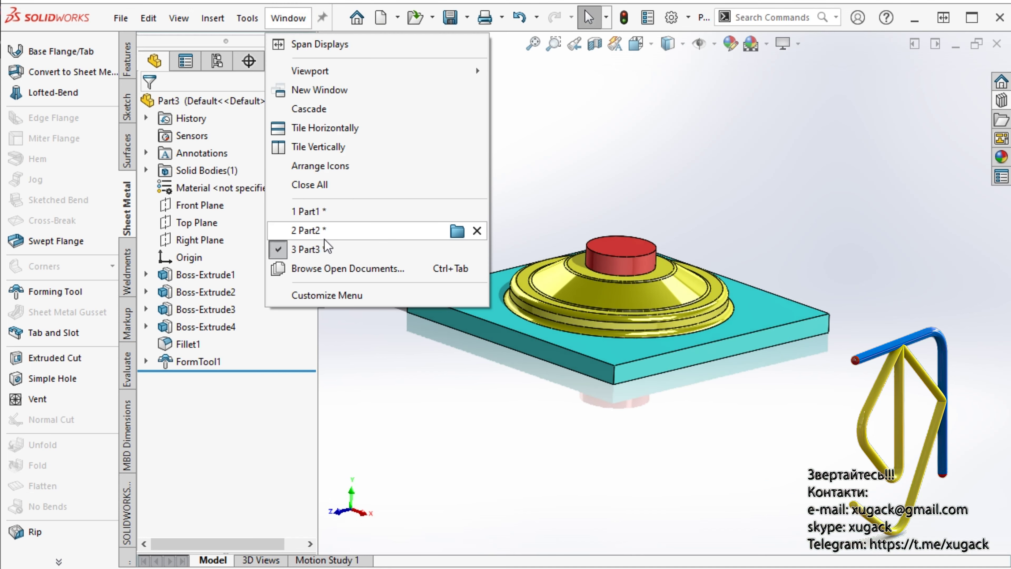
{"action": "left_click", "coordinate": [327, 231]}
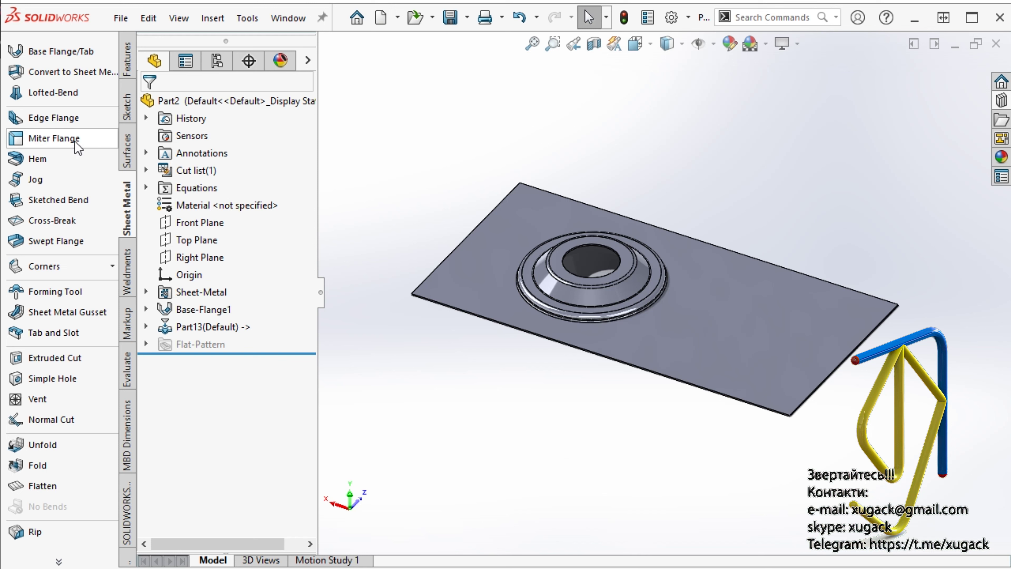
{"action": "left_click", "coordinate": [69, 291]}
{"action": "left_click", "coordinate": [170, 105]}
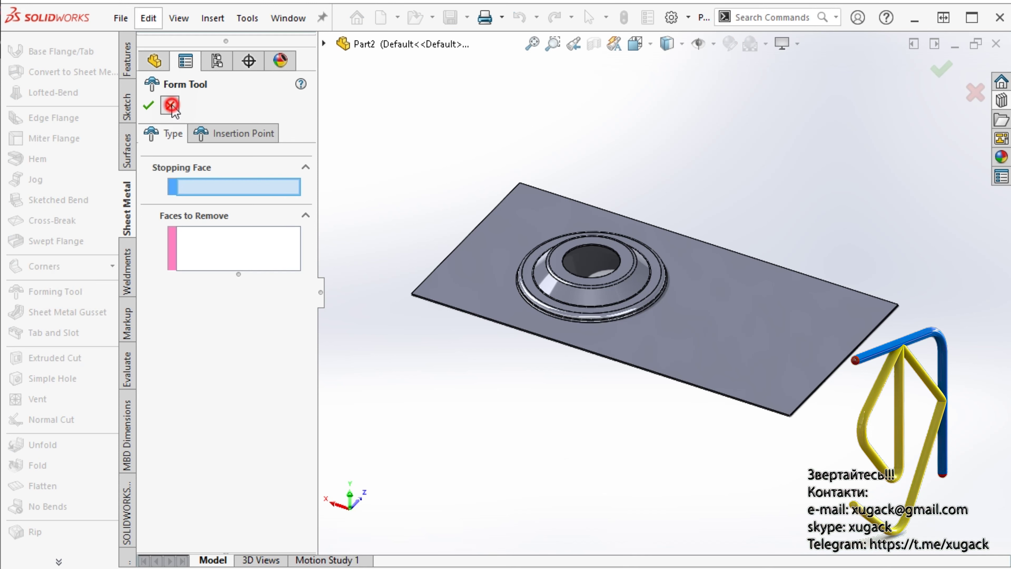
- Drag the Part3 forming tool from the Design Library forming tools folder onto the plate
{"action": "left_click", "coordinate": [1002, 99]}
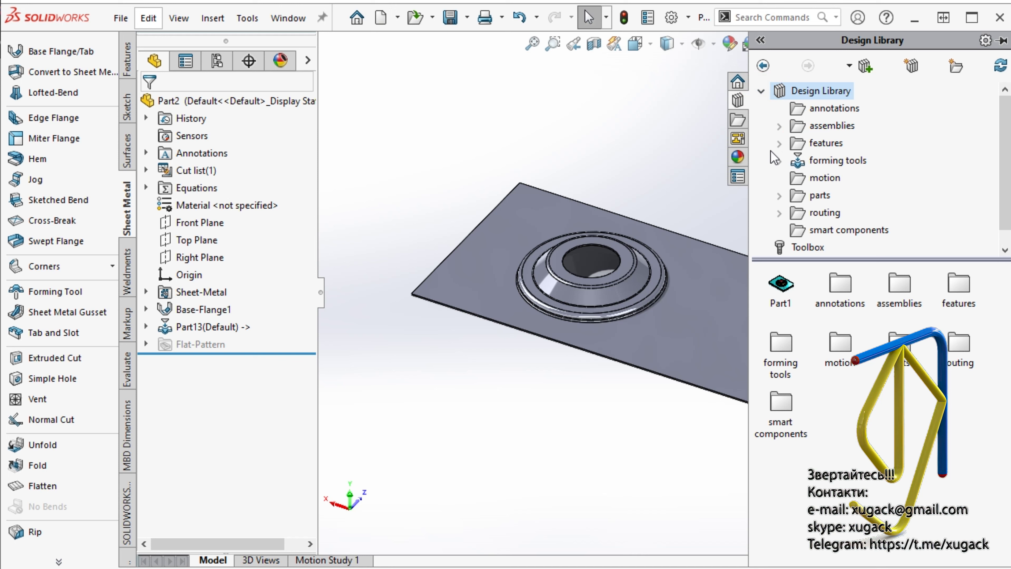
{"action": "left_click", "coordinate": [780, 161]}
{"action": "left_click", "coordinate": [826, 164]}
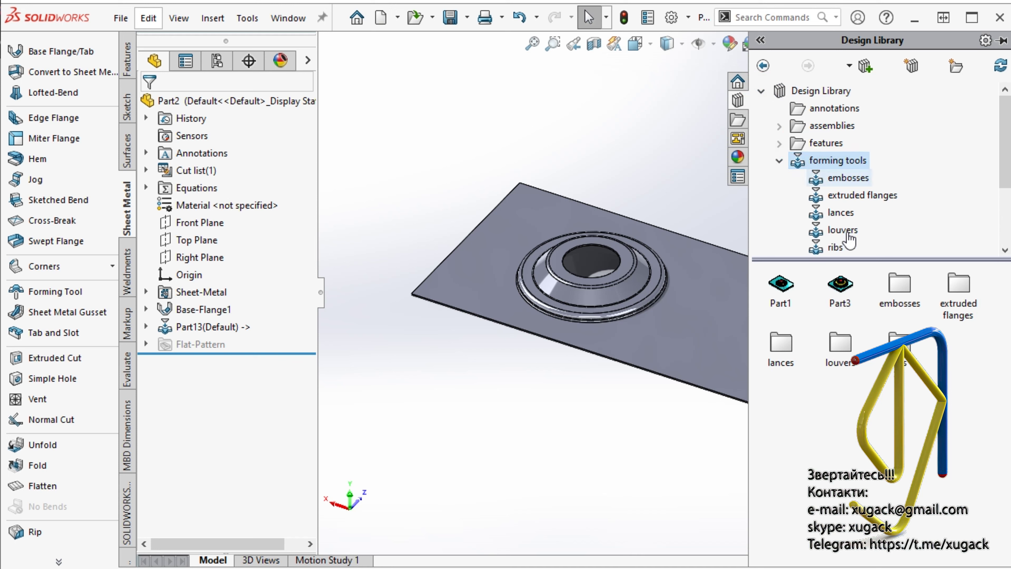
{"action": "left_click", "coordinate": [840, 285]}
{"action": "scroll", "coordinate": [591, 400], "scroll_direction": "up", "scroll_amount": 3}
{"action": "scroll", "coordinate": [667, 363], "scroll_direction": "down", "scroll_amount": 3}
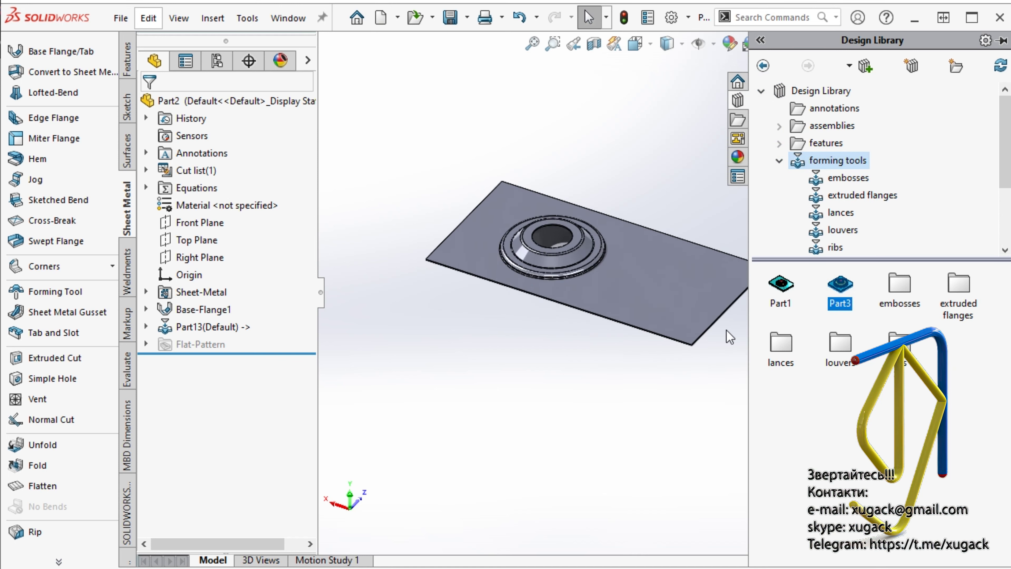
{"action": "middle_click_drag", "start_coordinate": [667, 363], "coordinate": [637, 261]}
{"action": "scroll", "coordinate": [653, 215], "scroll_direction": "down", "scroll_amount": 3}
{"action": "mouse_move", "coordinate": [840, 284]}
{"action": "left_mouse_down"}
{"action": "mouse_move", "coordinate": [606, 175]}
{"action": "mouse_move", "coordinate": [605, 227]}
{"action": "left_mouse_up"}
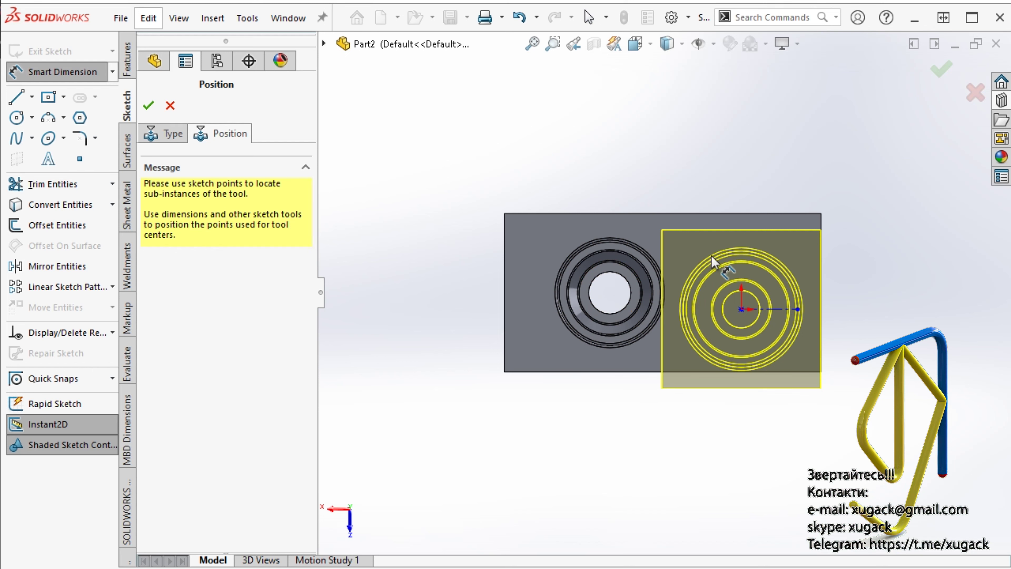
- Dimension the tool centre point 75 mm from the plate's right edge and 75 mm from its bottom edge
{"action": "left_click", "coordinate": [752, 319]}
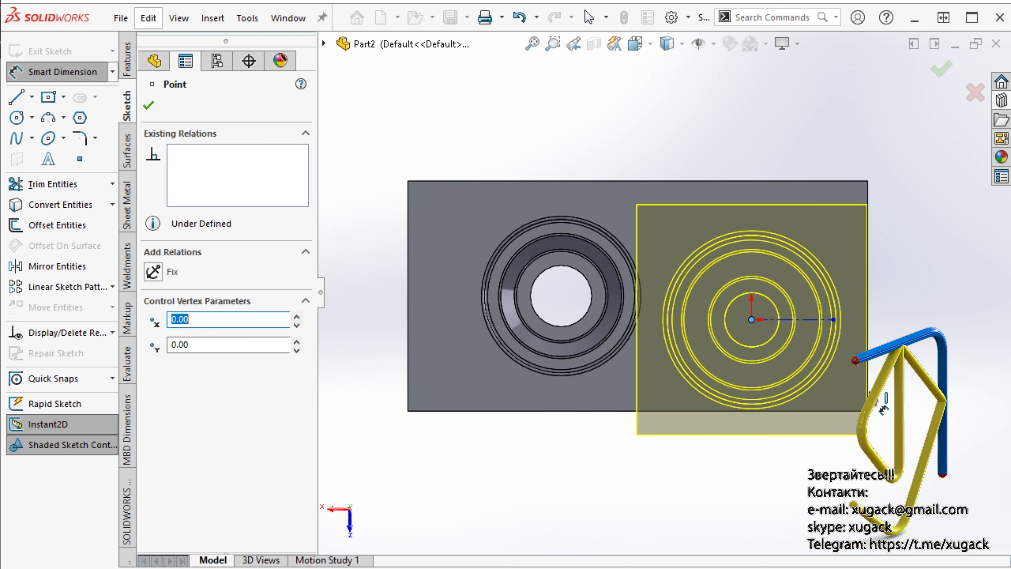
{"action": "left_click", "coordinate": [869, 398]}
{"action": "left_click", "coordinate": [811, 513]}
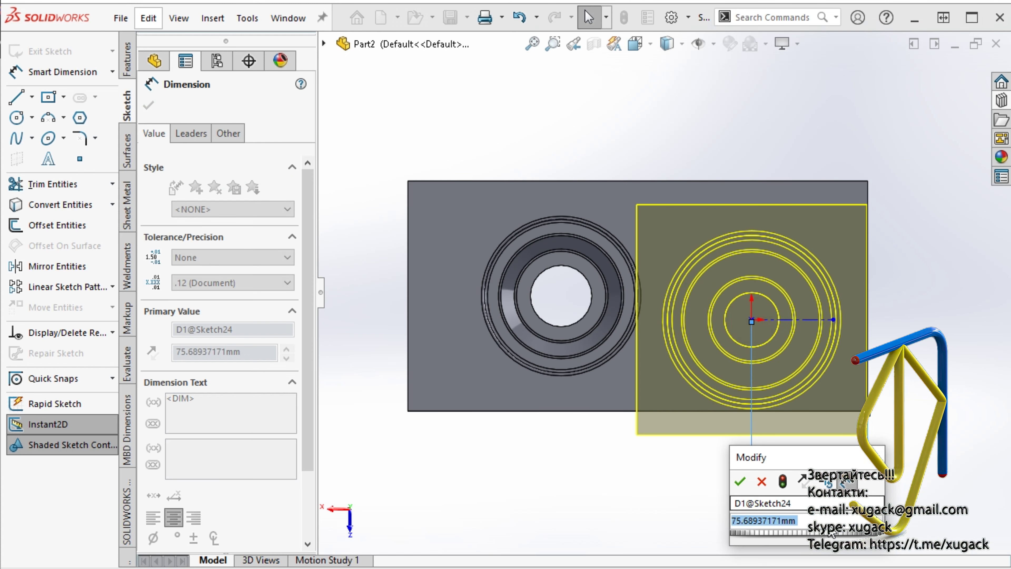
{"action": "type", "text": "75"}
{"action": "key", "text": "Return"}
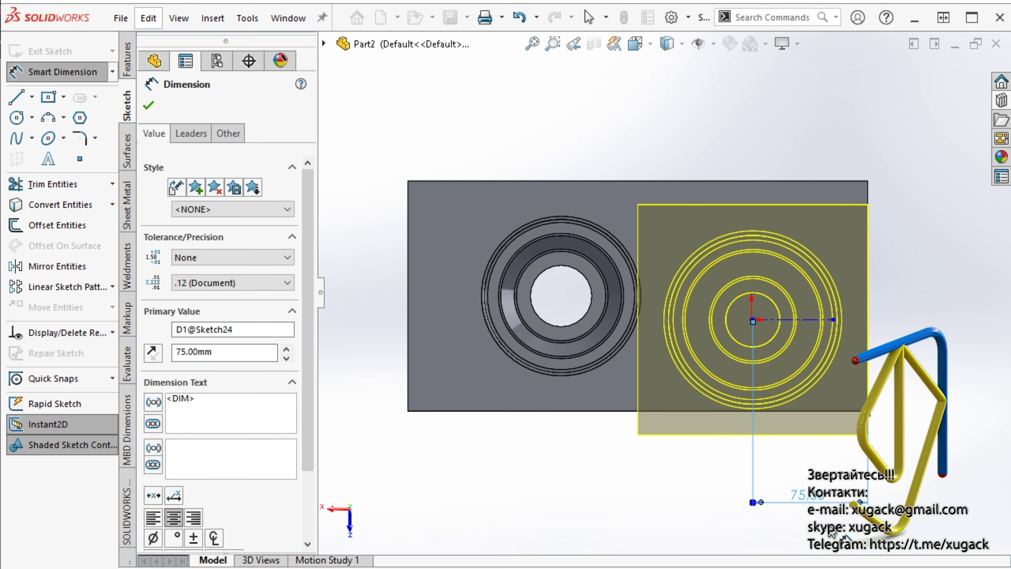
{"action": "left_click", "coordinate": [852, 410]}
{"action": "left_click", "coordinate": [753, 320]}
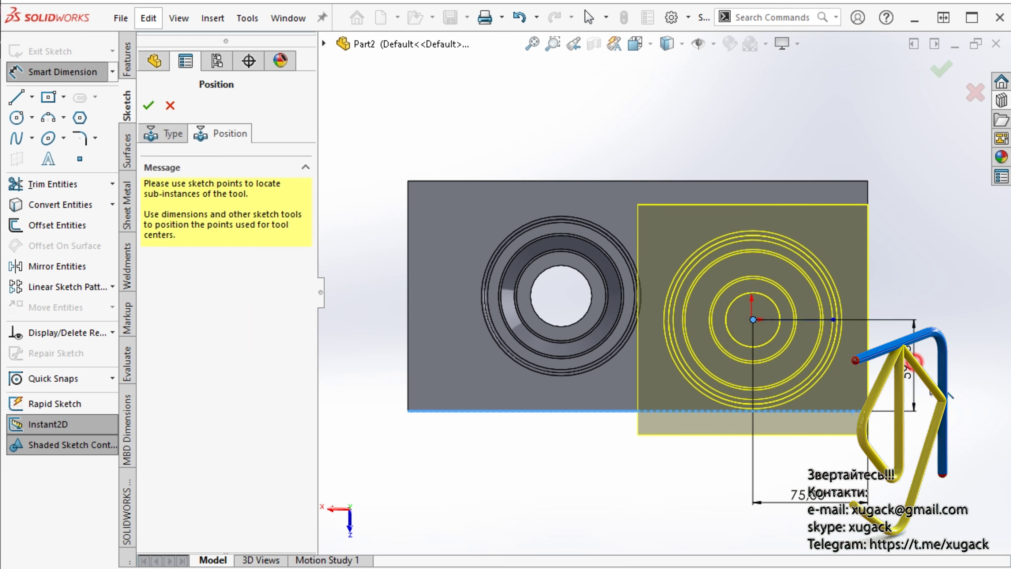
{"action": "left_click", "coordinate": [984, 426]}
{"action": "type", "text": "75"}
{"action": "key", "text": "Return"}
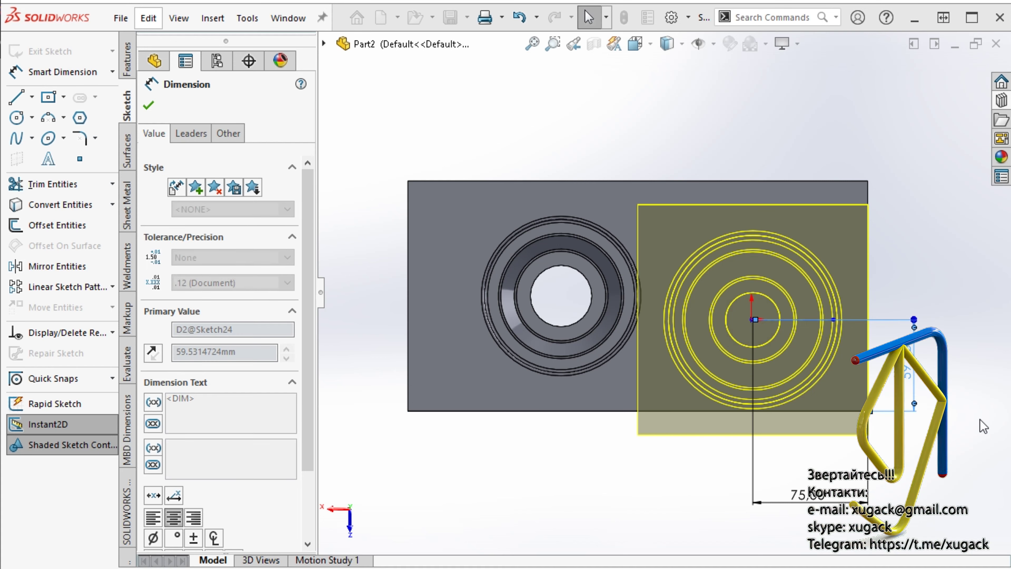
- Orbit to check the positioned tool and confirm the second forming feature
{"action": "scroll", "coordinate": [653, 297], "scroll_direction": "up", "scroll_amount": 2}
{"action": "middle_click_drag", "start_coordinate": [687, 231], "coordinate": [650, 500]}
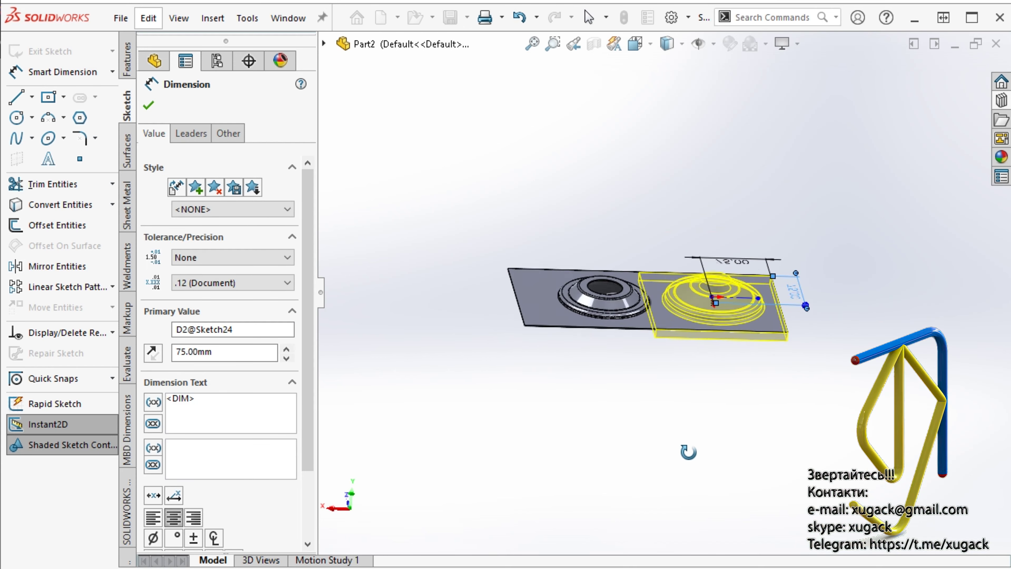
{"action": "scroll", "coordinate": [788, 311], "scroll_direction": "down", "scroll_amount": 3}
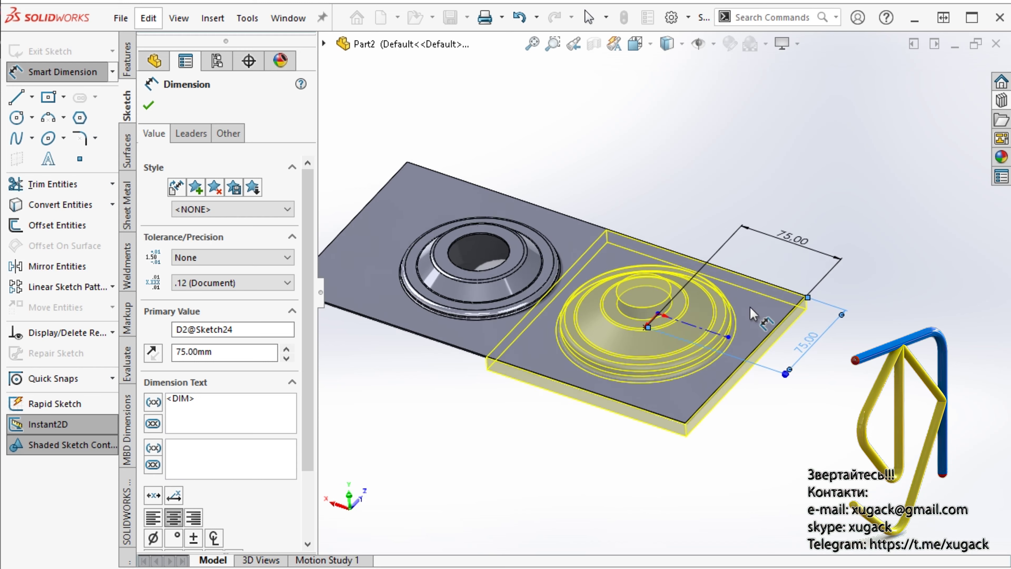
{"action": "left_click", "coordinate": [148, 105]}
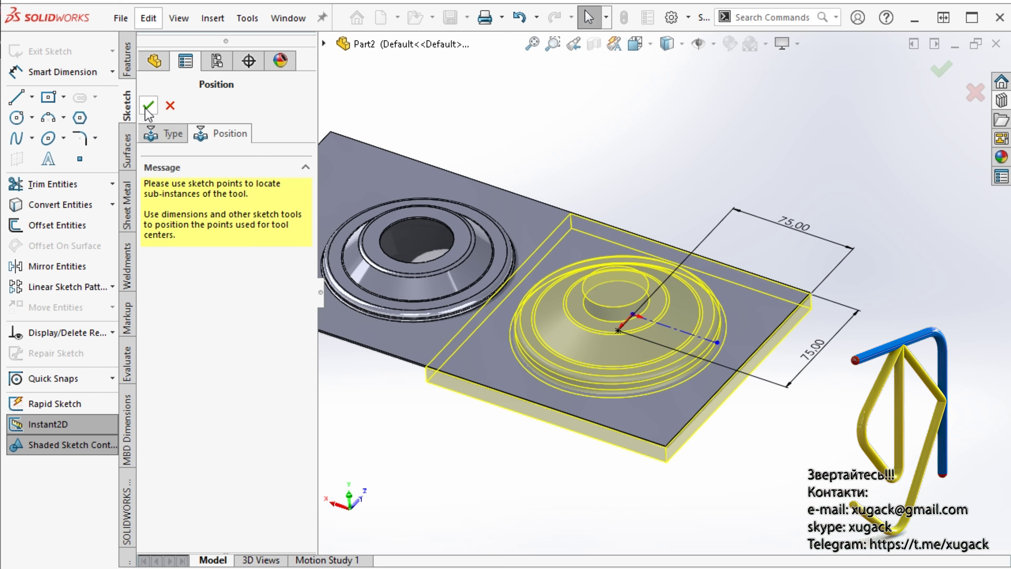
{"action": "left_click", "coordinate": [529, 510]}
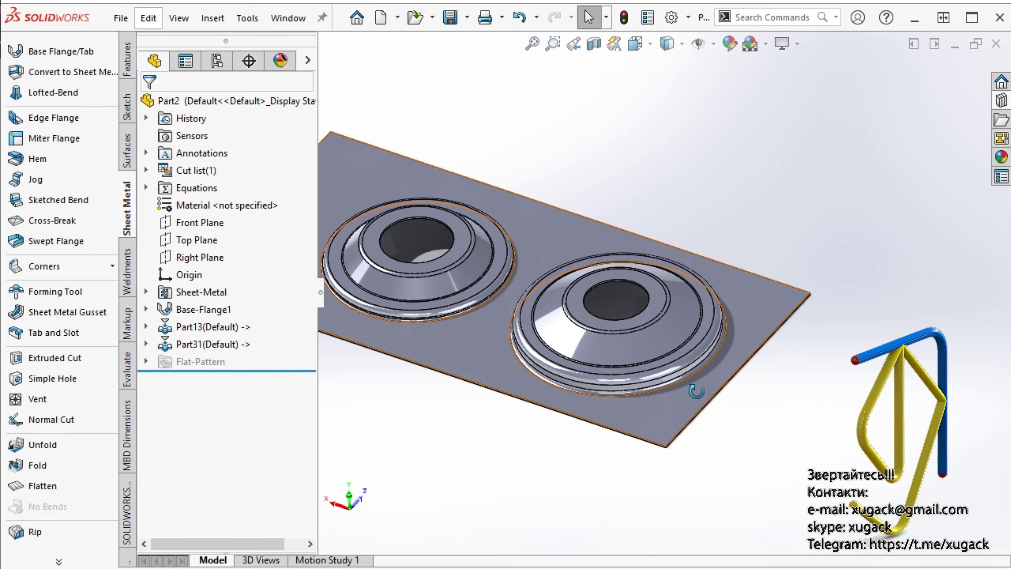
- Orbit and zoom around both formed bosses with the feature tree hidden, then open the Window menu
{"action": "mouse_move", "coordinate": [529, 512]}
{"action": "middle_mouse_down"}
{"action": "mouse_move", "coordinate": [660, 367]}
{"action": "mouse_move", "coordinate": [590, 365]}
{"action": "middle_mouse_up"}
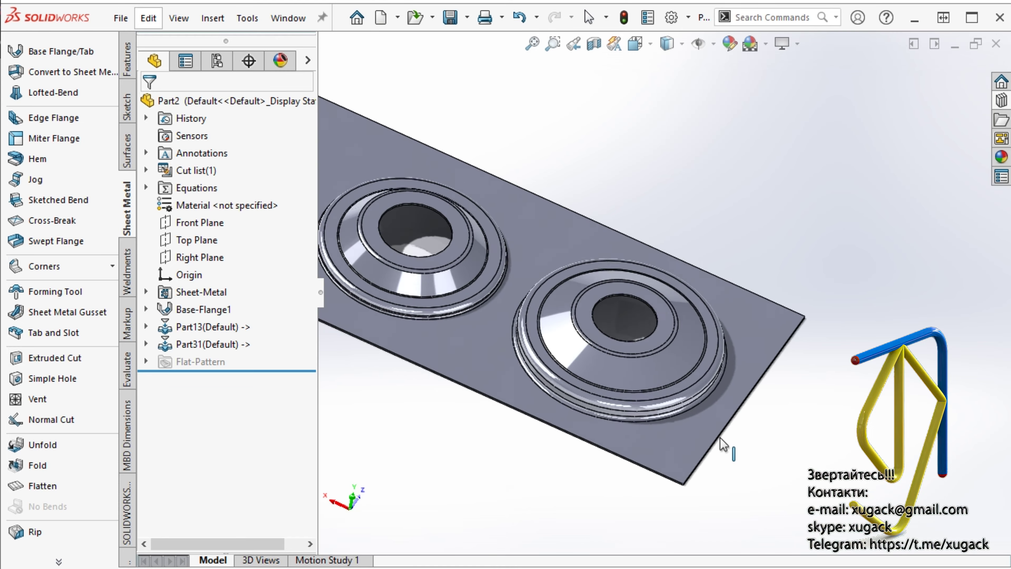
{"action": "scroll", "coordinate": [591, 366], "scroll_direction": "down", "scroll_amount": 5}
{"action": "scroll", "coordinate": [631, 337], "scroll_direction": "down", "scroll_amount": 3}
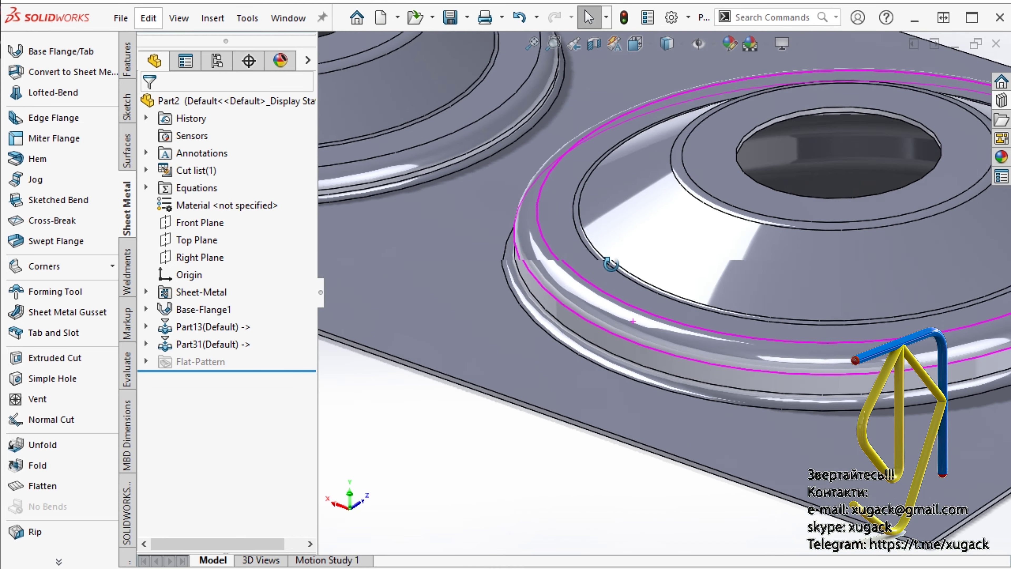
{"action": "mouse_move", "coordinate": [630, 337]}
{"action": "middle_mouse_down"}
{"action": "mouse_move", "coordinate": [542, 163]}
{"action": "mouse_move", "coordinate": [627, 262]}
{"action": "mouse_move", "coordinate": [671, 362]}
{"action": "middle_mouse_up"}
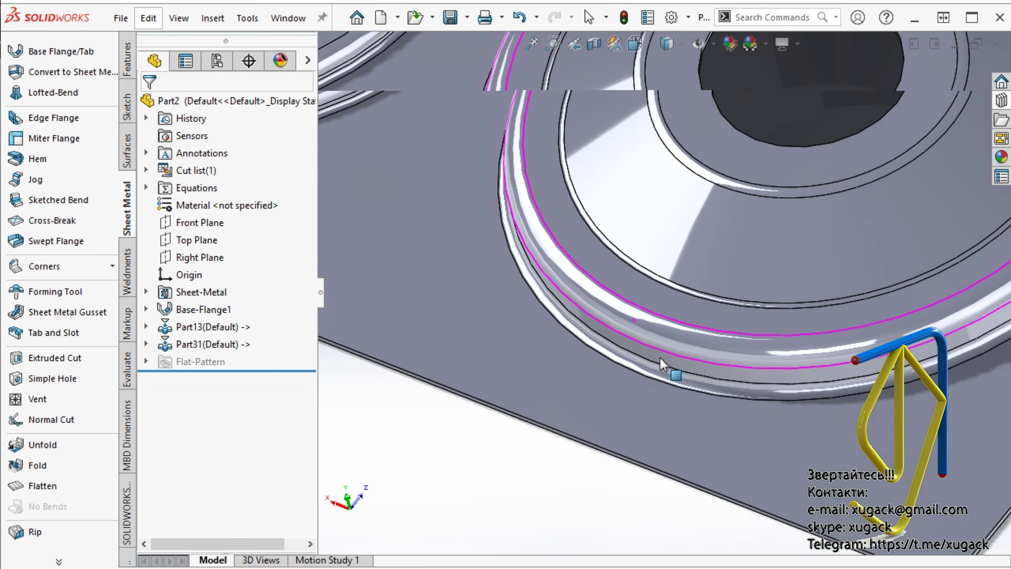
{"action": "scroll", "coordinate": [670, 362], "scroll_direction": "up", "scroll_amount": 5}
{"action": "left_click", "coordinate": [320, 295]}
{"action": "scroll", "coordinate": [510, 438], "scroll_direction": "up", "scroll_amount": 5}
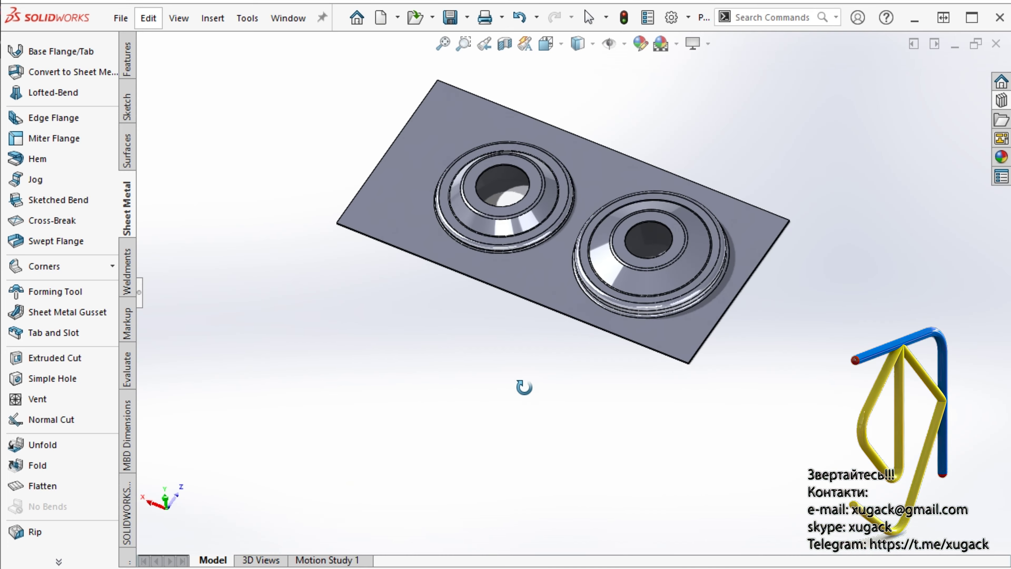
{"action": "mouse_move", "coordinate": [524, 387]}
{"action": "middle_mouse_down"}
{"action": "mouse_move", "coordinate": [585, 304]}
{"action": "mouse_move", "coordinate": [485, 310]}
{"action": "mouse_move", "coordinate": [542, 341]}
{"action": "middle_mouse_up"}
{"action": "left_click", "coordinate": [305, 22]}
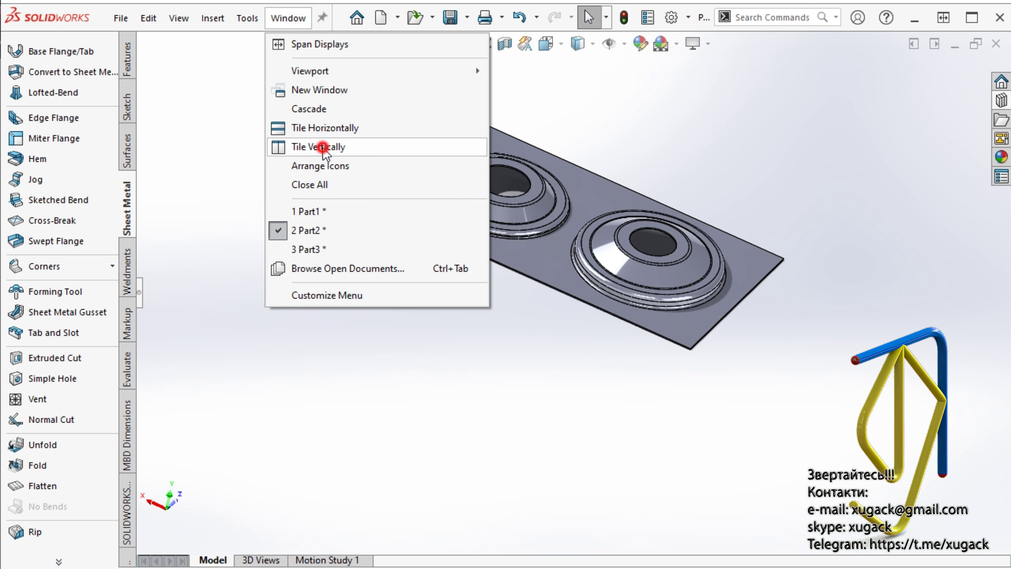
- Tile the three part windows vertically and hide Part3's feature tree
{"action": "left_click", "coordinate": [324, 152]}
{"action": "left_click", "coordinate": [612, 320]}
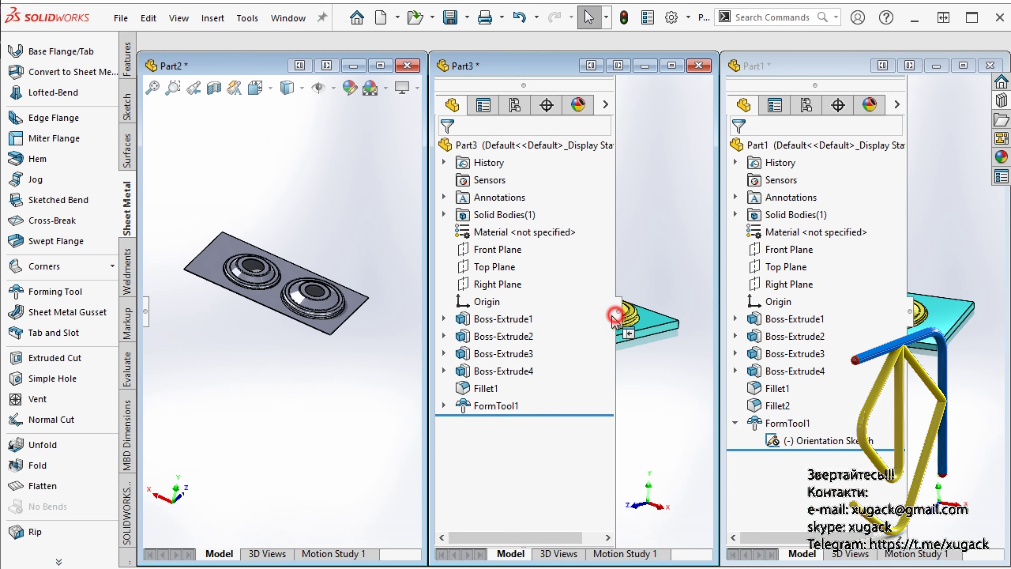
{"action": "left_click", "coordinate": [618, 312]}
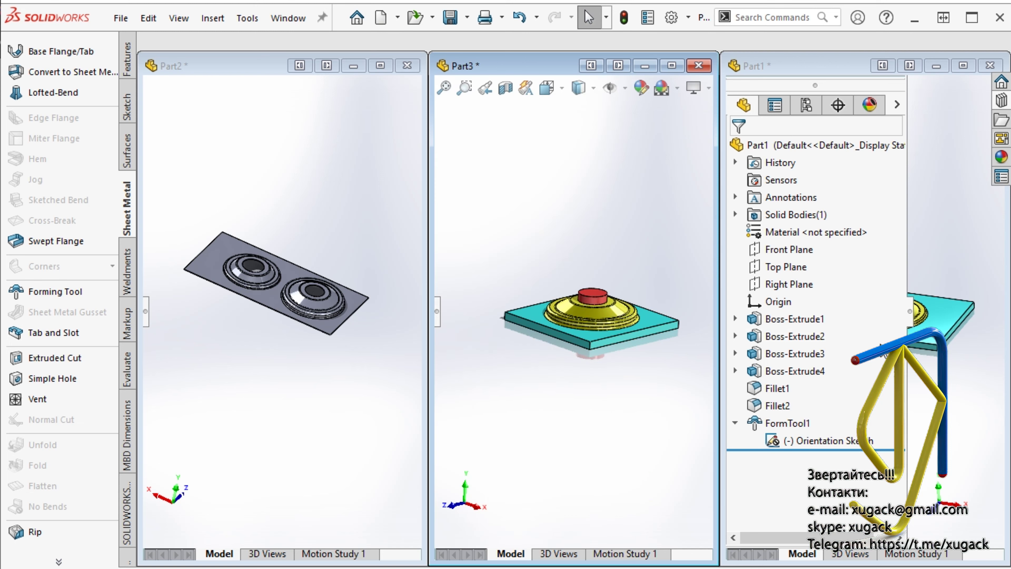
- Set Part1, Part3 and the Part2 plate windows each to the Trimetric view
{"action": "left_click", "coordinate": [908, 316]}
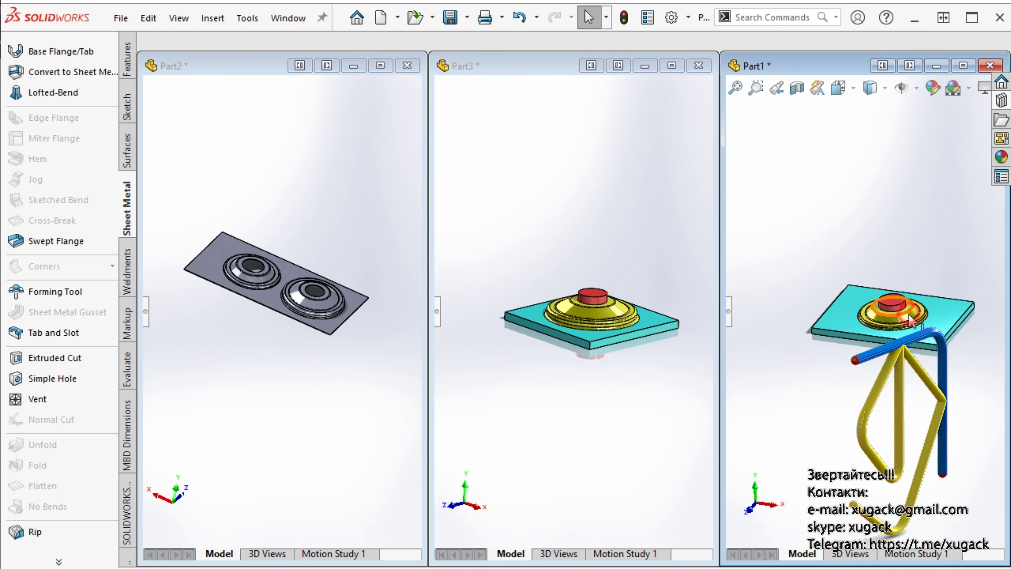
{"action": "left_click", "coordinate": [860, 92]}
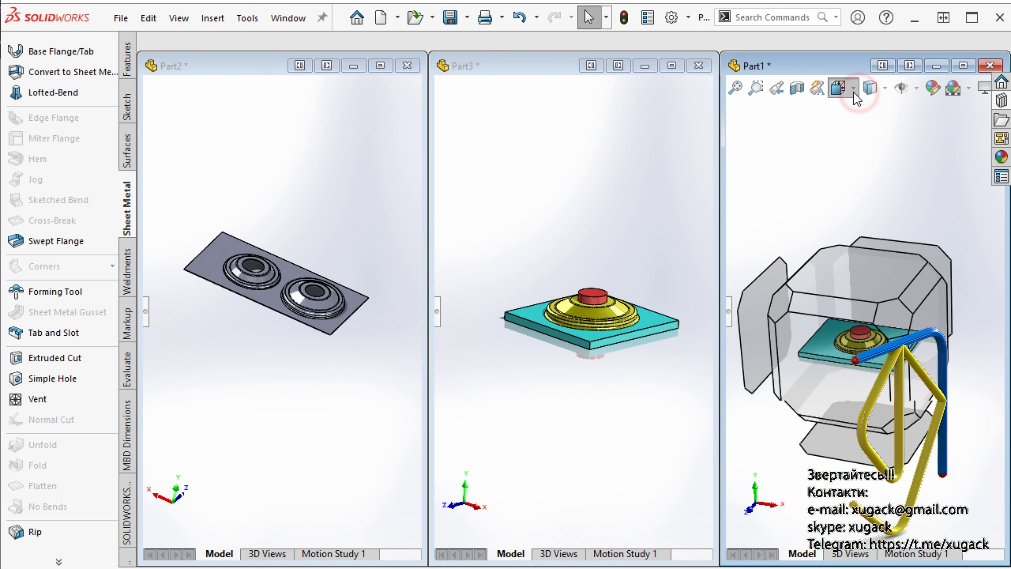
{"action": "left_click", "coordinate": [927, 131]}
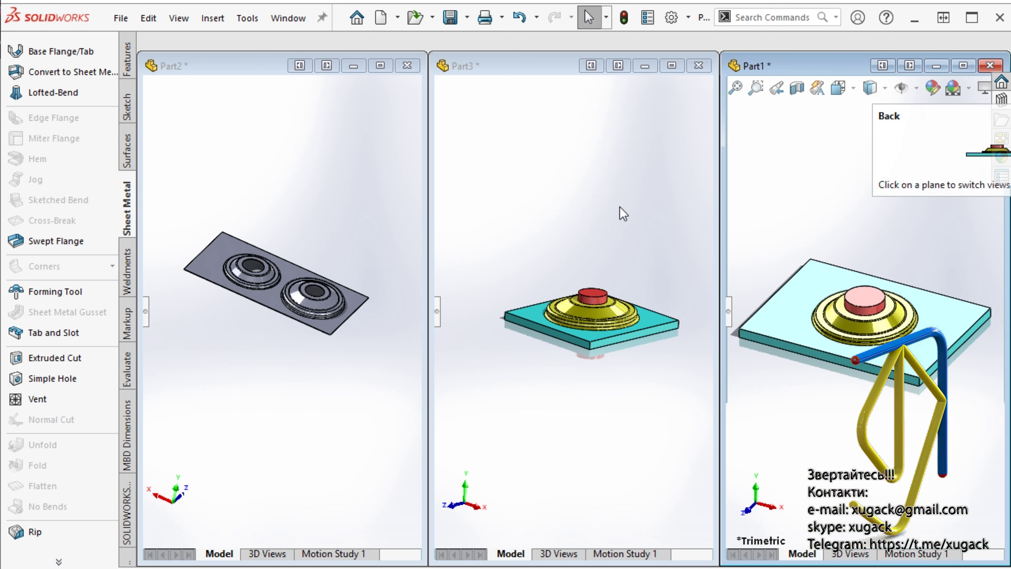
{"action": "left_click", "coordinate": [593, 209]}
{"action": "left_click", "coordinate": [563, 90]}
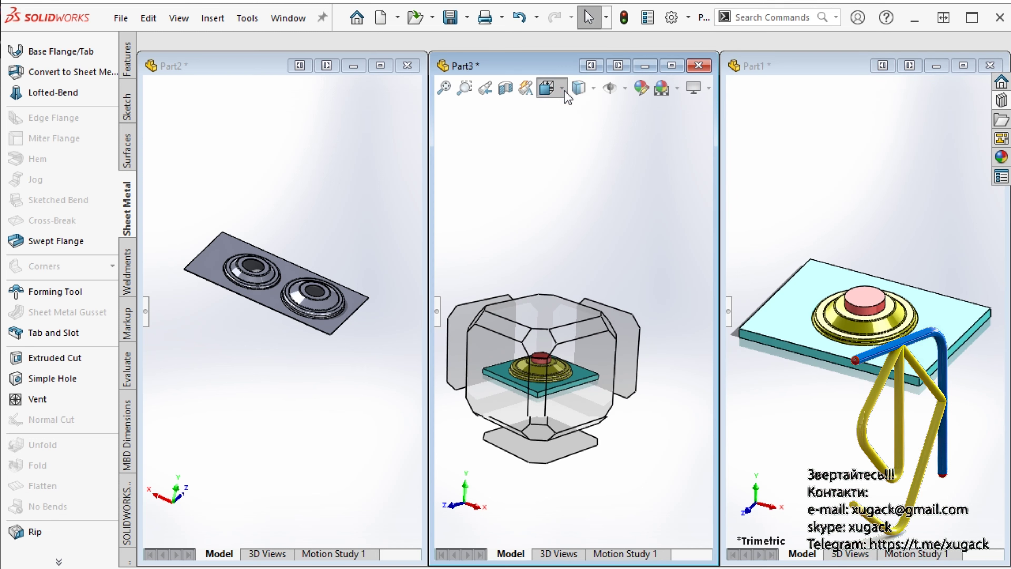
{"action": "left_click", "coordinate": [635, 132]}
{"action": "left_click", "coordinate": [323, 196]}
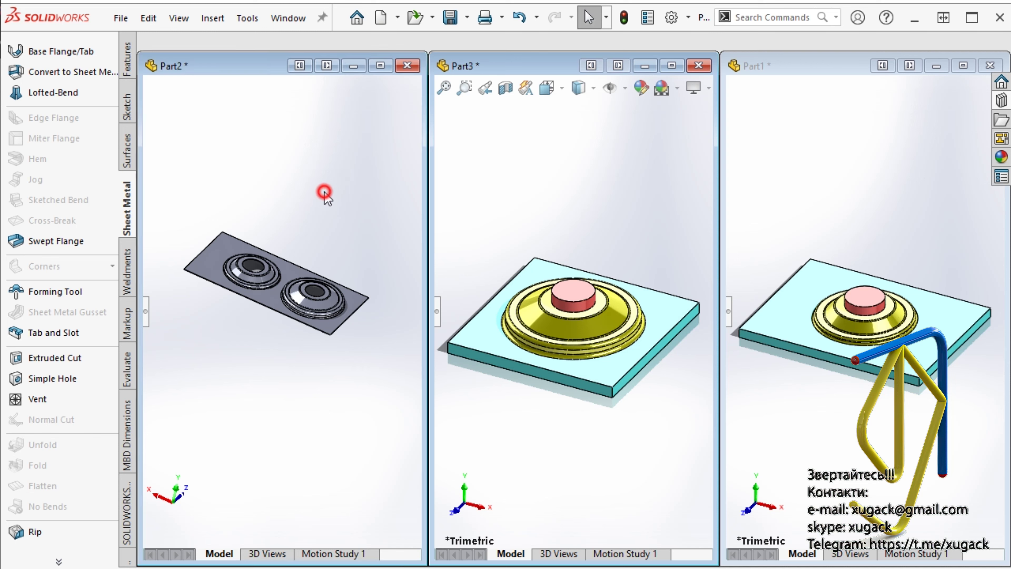
{"action": "left_click", "coordinate": [273, 92]}
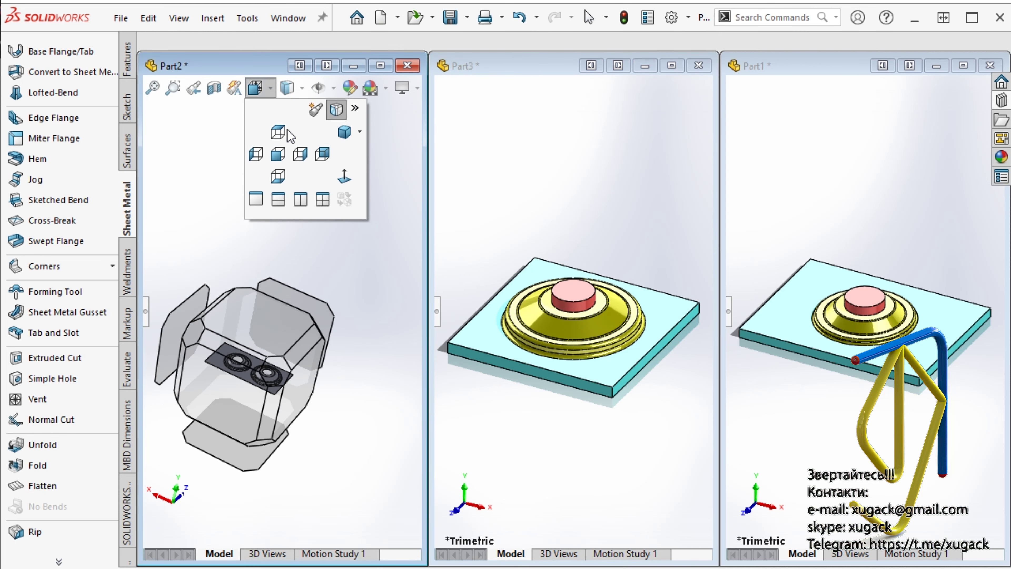
{"action": "left_click", "coordinate": [350, 134]}
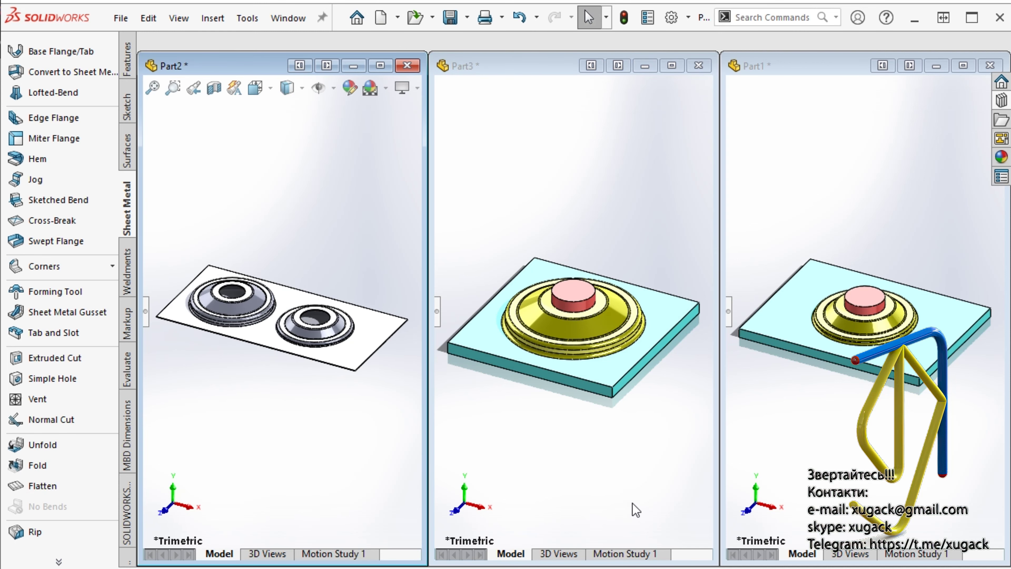